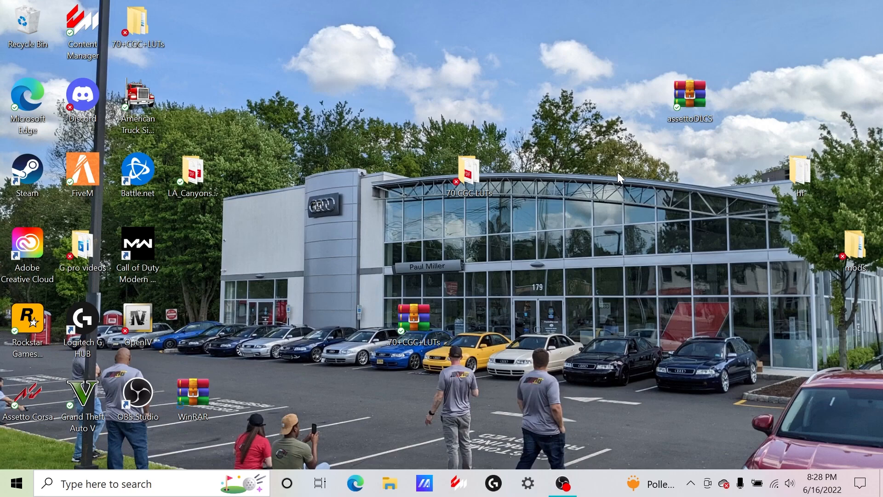
# - Open Content Manager to view its quick single-drive page, and minimise it
pyautogui.click(79, 37)
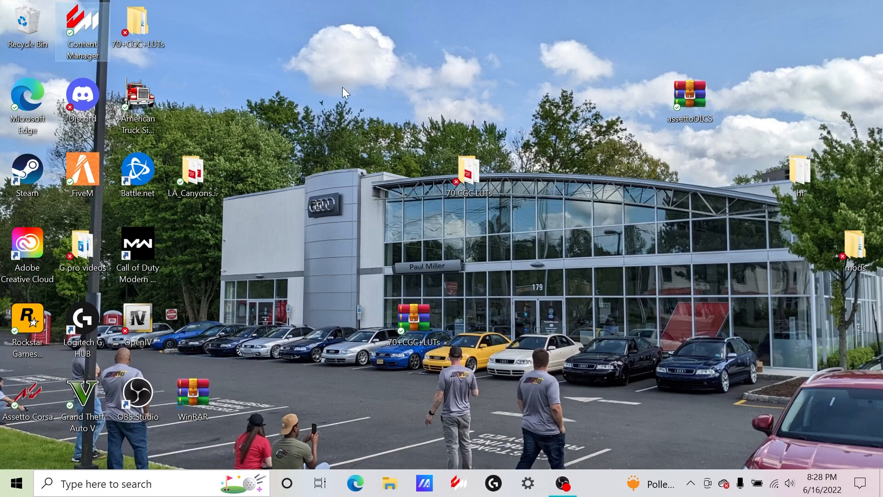
pyautogui.click(432, 197)
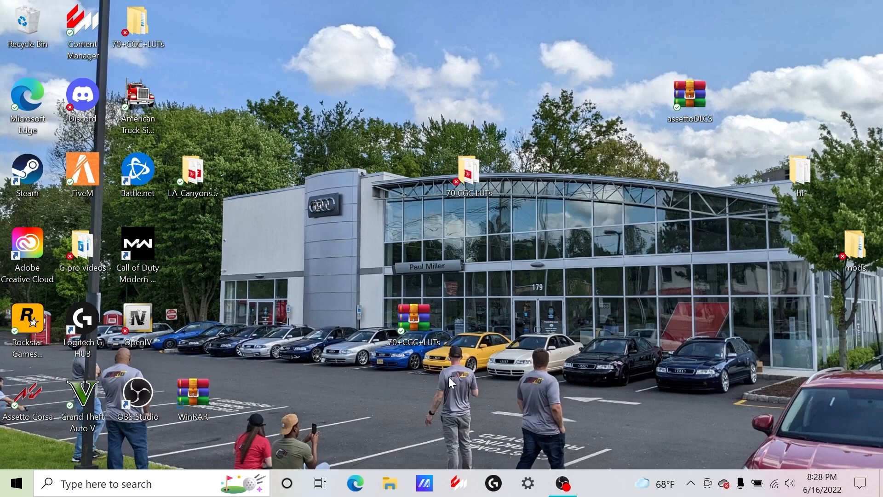
pyautogui.click(448, 480)
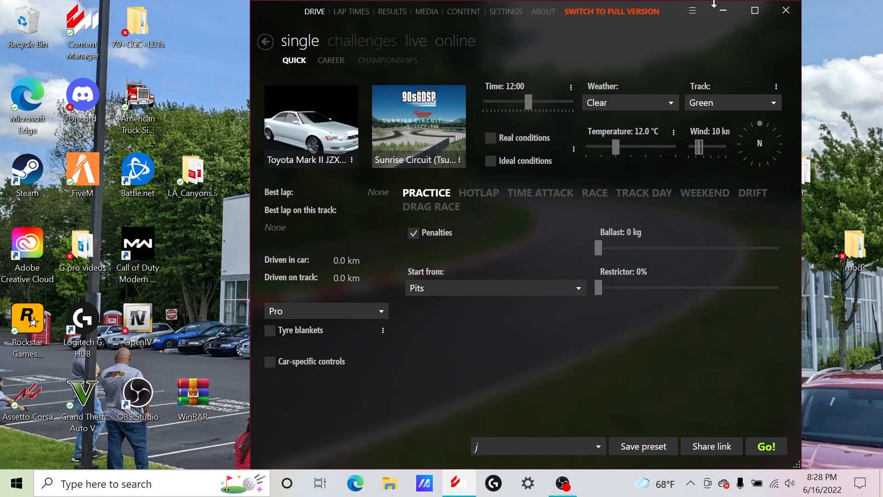
pyautogui.click(719, 12)
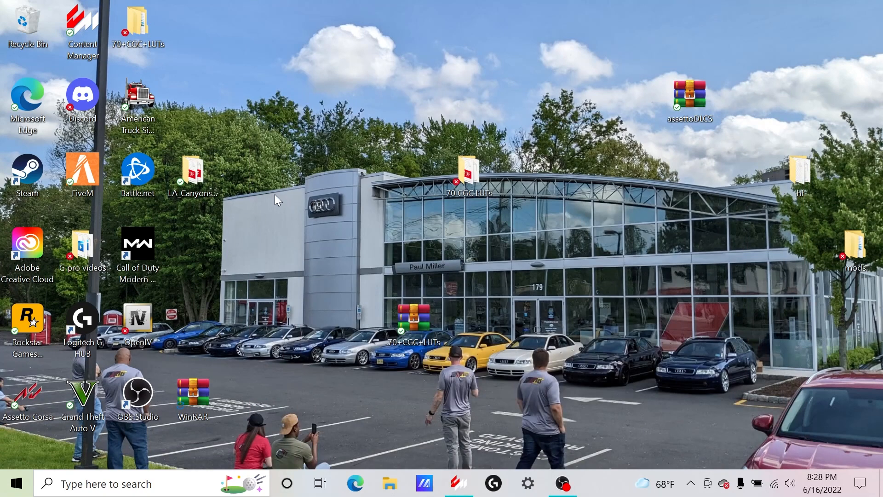
# - Open Steam, view the manage options for Assetto Corsa in the library, and close Steam
pyautogui.doubleClick(31, 187)
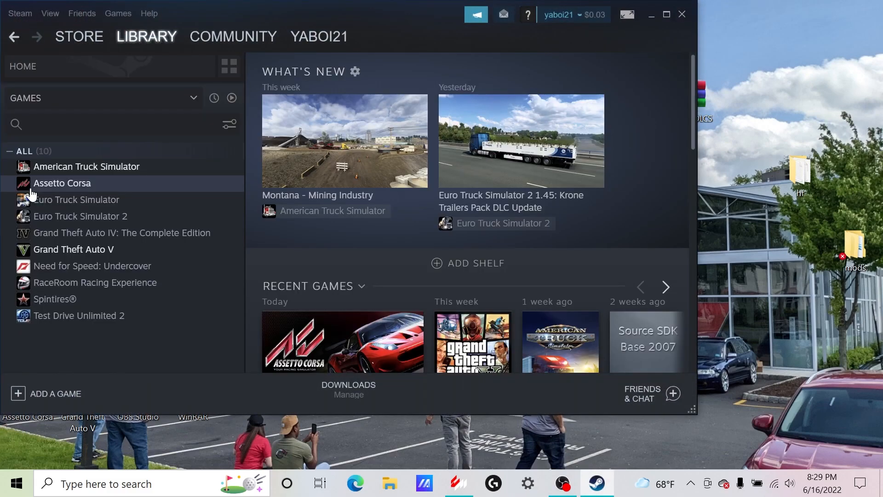
pyautogui.click(31, 189)
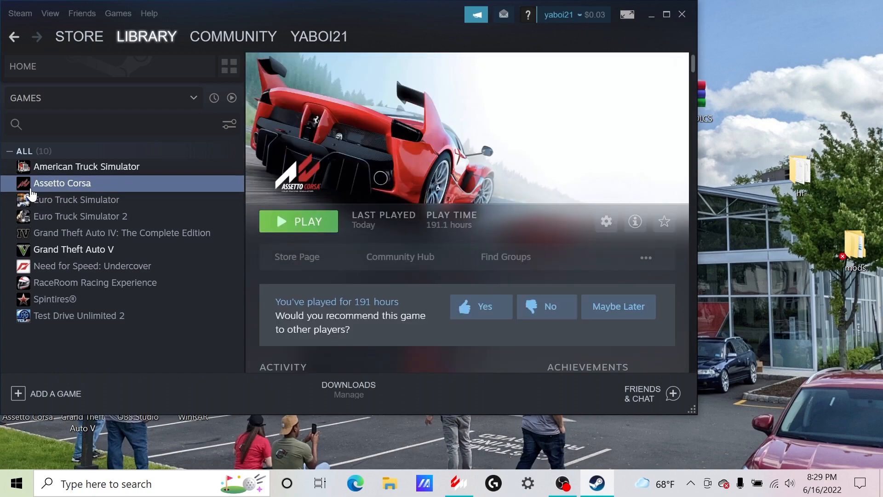
pyautogui.rightClick(31, 189)
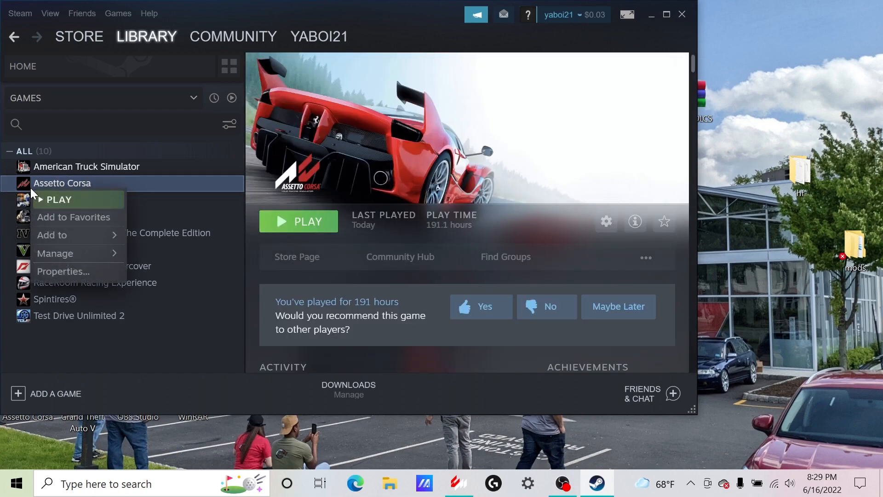
pyautogui.moveTo(77, 253)
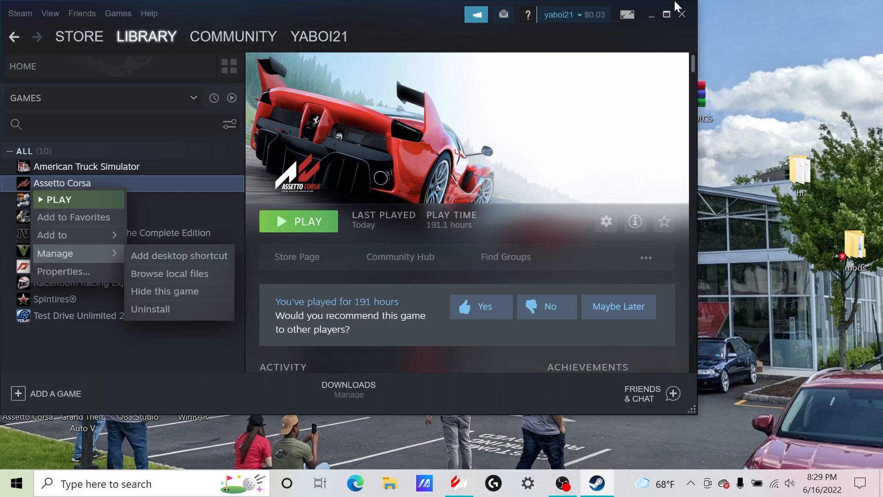
pyautogui.click(682, 14)
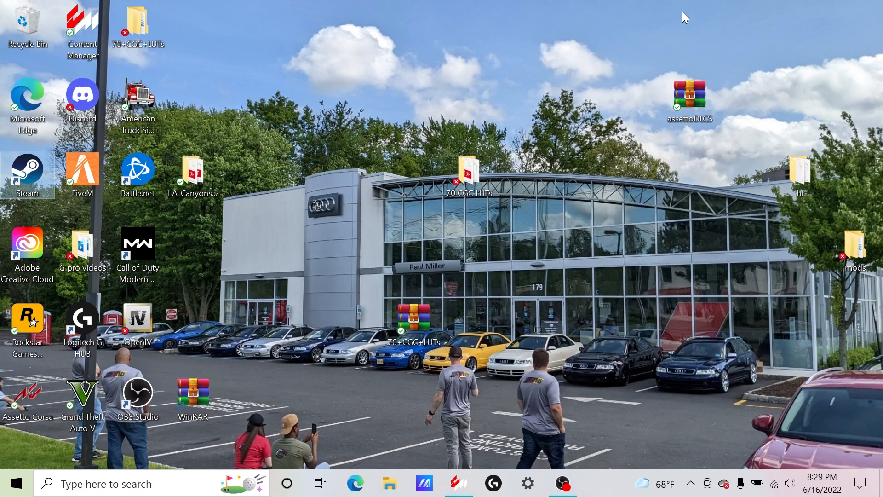
# - Restore and minimise Content Manager, and select the WinRAR shortcut on the desktop
pyautogui.click(459, 478)
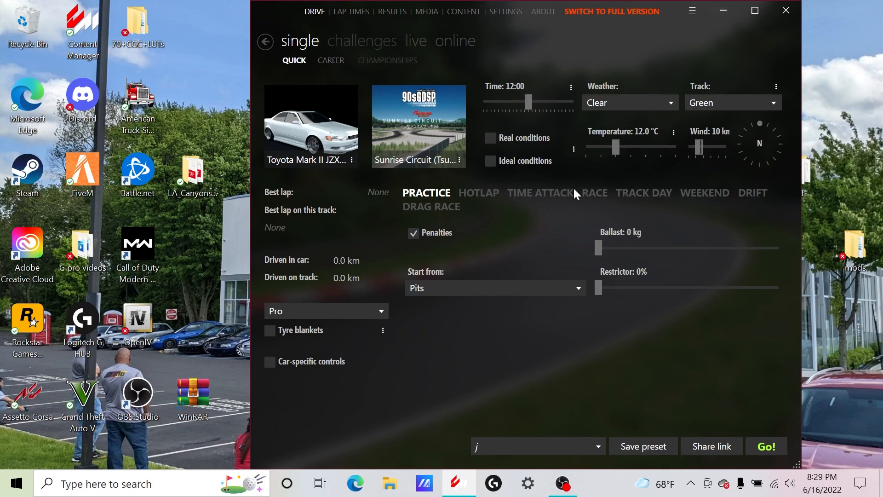
pyautogui.click(726, 12)
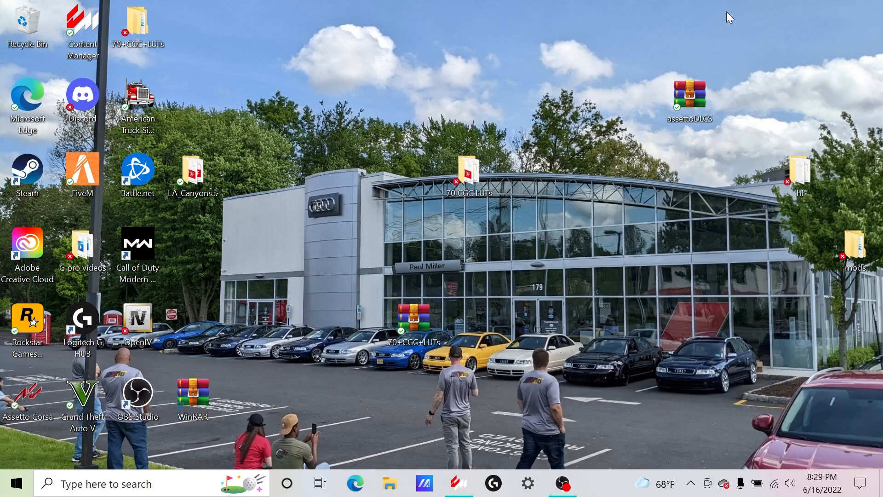
pyautogui.click(195, 403)
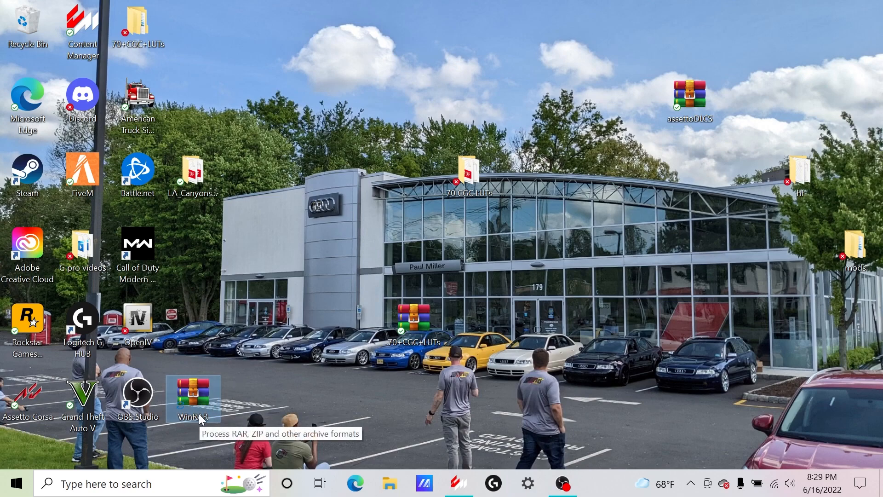
# - View the list of online servers in Content Manager, and minimise it
pyautogui.moveTo(455, 481)
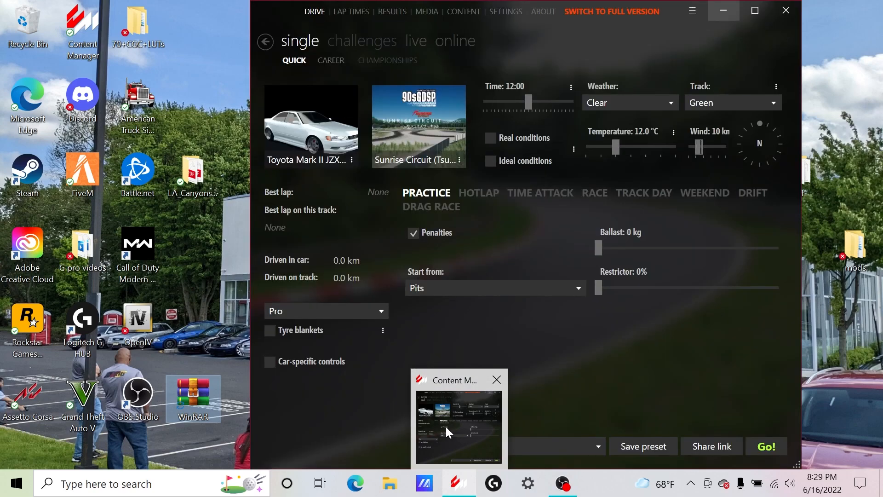
pyautogui.click(445, 425)
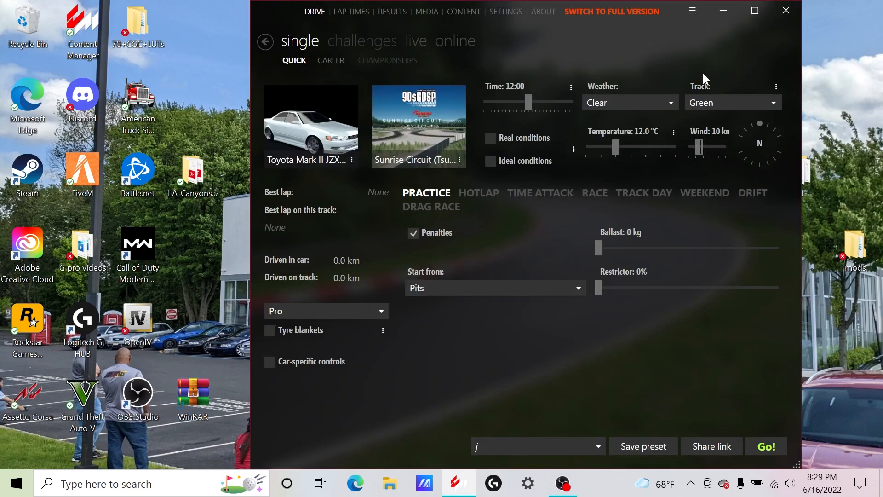
pyautogui.click(437, 46)
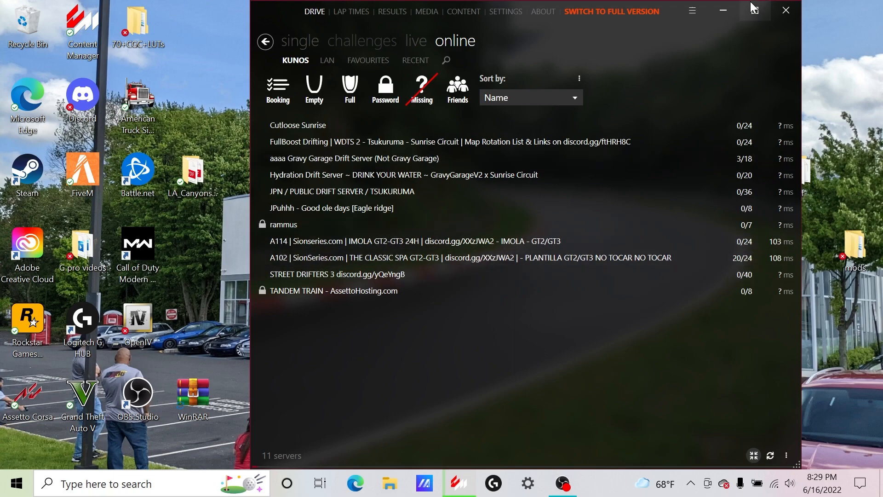
pyautogui.click(733, 5)
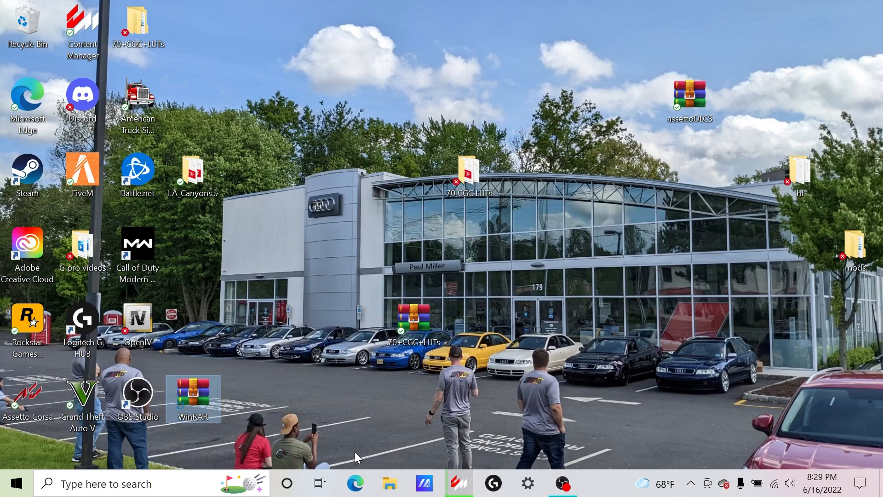
# - Switch to Microsoft Edge and search Google for racedepartment
pyautogui.click(355, 484)
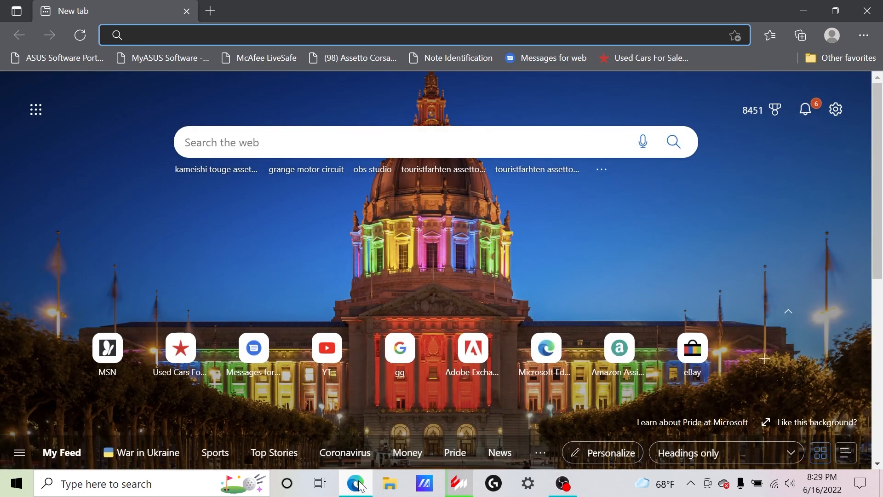
pyautogui.click(397, 354)
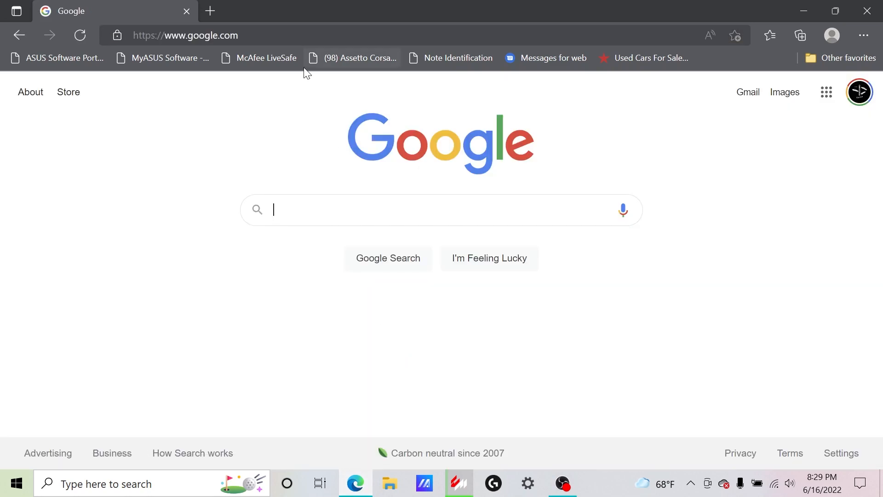
pyautogui.click(284, 216)
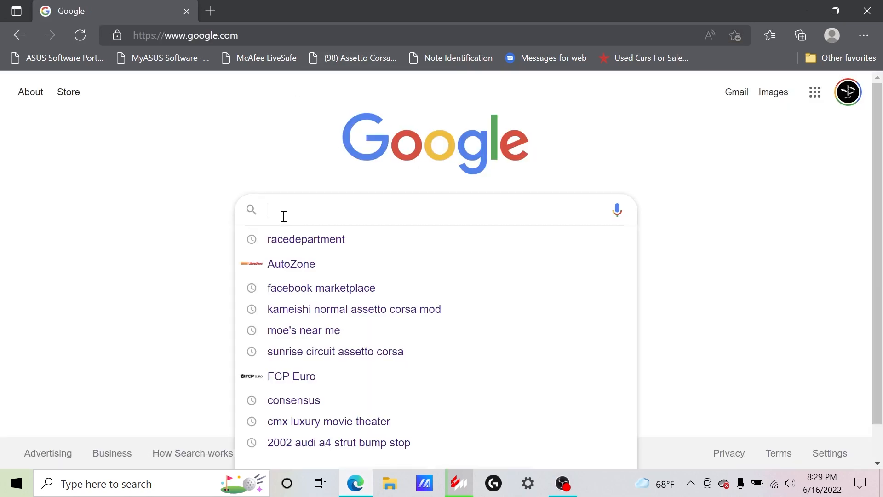
pyautogui.write('ra')
pyautogui.click(324, 247)
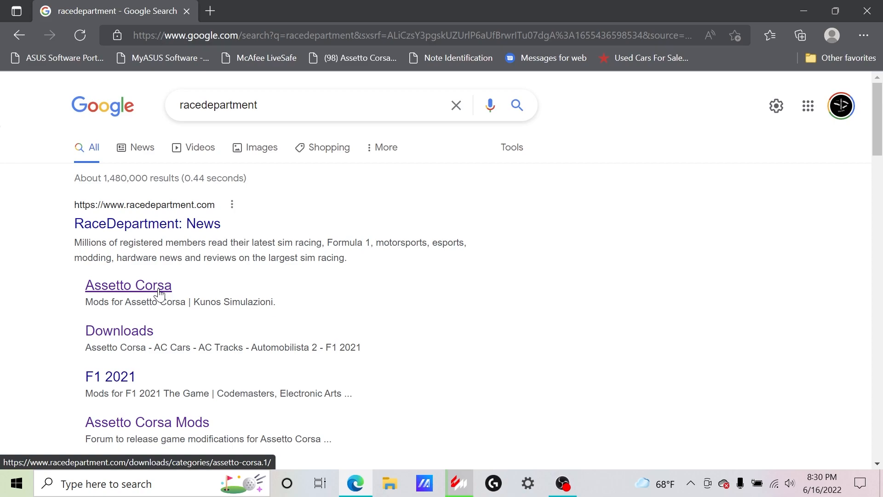
pyautogui.moveTo(280, 108); pyautogui.dragTo(79, 112)
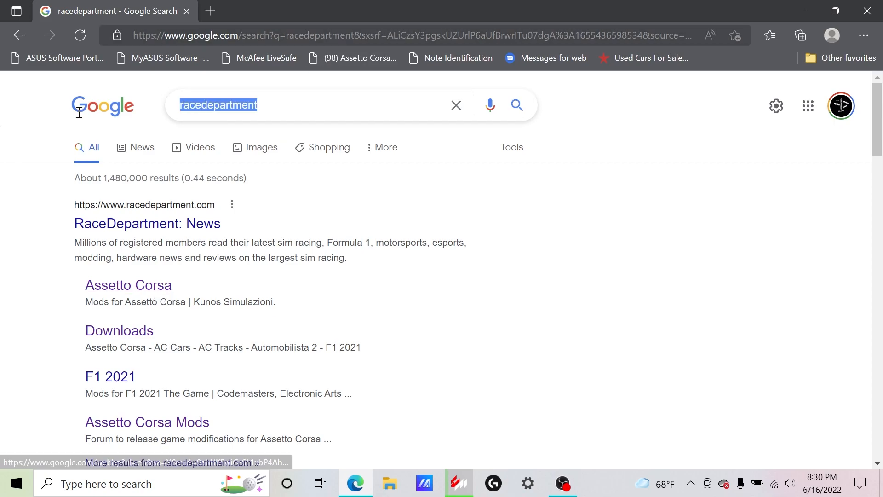
pyautogui.press('BackSpace')
pyautogui.write('asset')
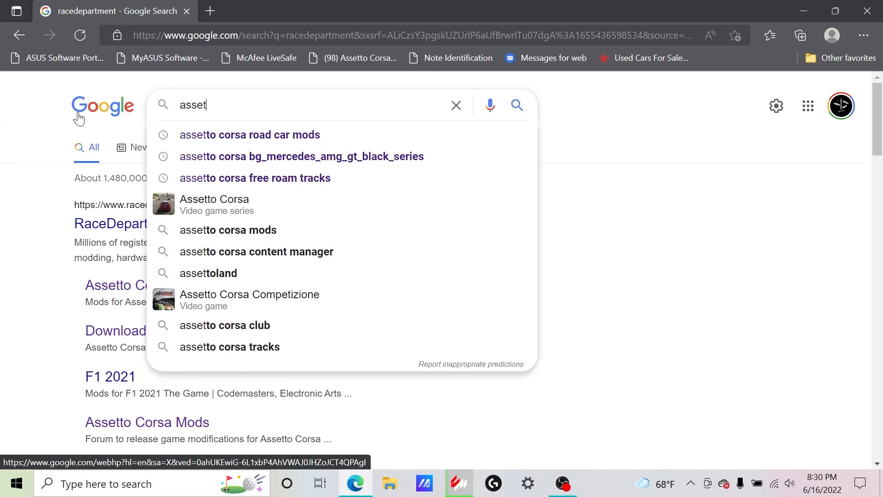
pyautogui.write('o')
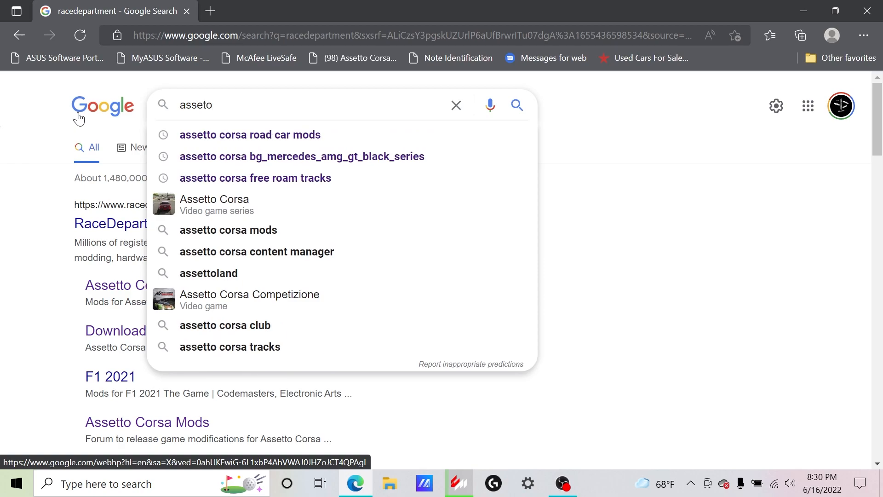
pyautogui.press('BackSpace')
pyautogui.press('BackSpace')
pyautogui.press('BackSpace')
pyautogui.press('BackSpace')
pyautogui.press('BackSpace')
pyautogui.press('BackSpace')
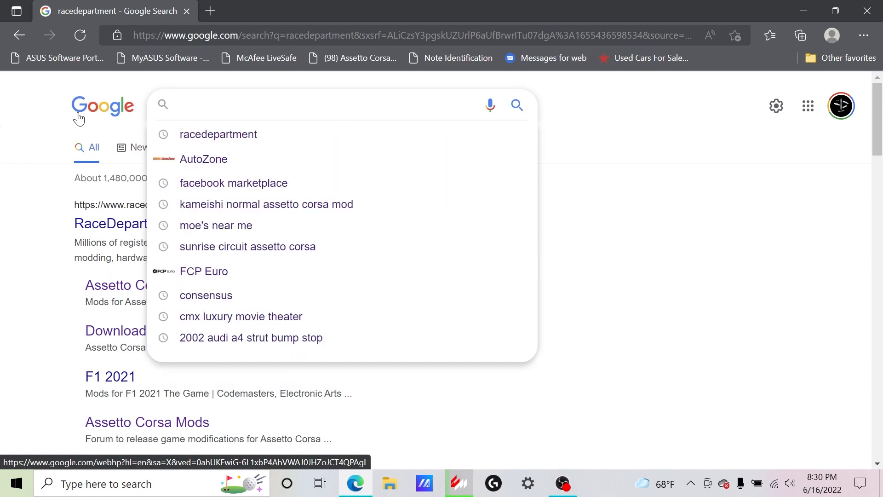
# - Show the downloaded futatabi.rar in its folder from the browser's download list, and minimise the browser
pyautogui.click(855, 40)
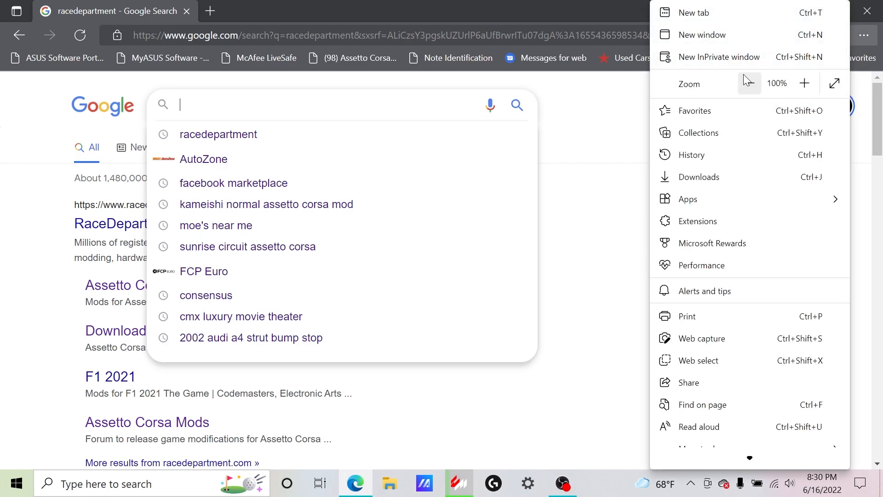
pyautogui.click(707, 175)
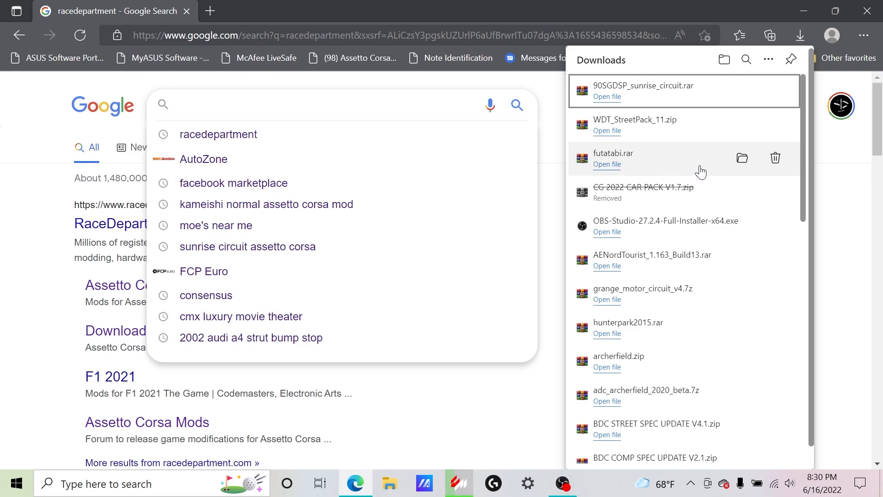
pyautogui.click(740, 159)
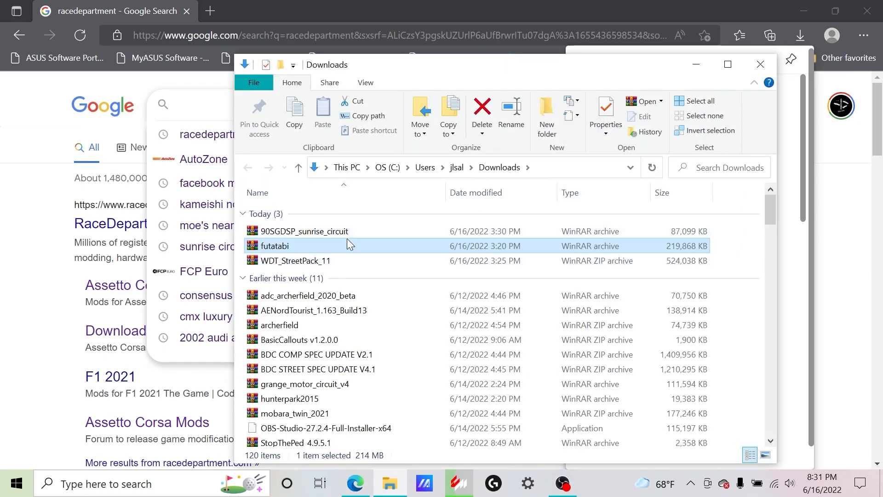
pyautogui.click(807, 18)
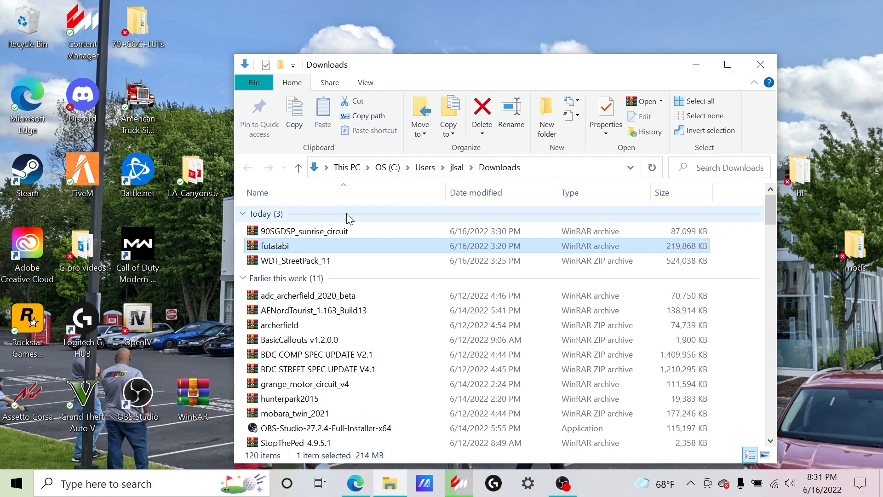
# - Open the futatabi archive in WinRAR and go up to the Downloads folder that contains it
pyautogui.rightClick(320, 248)
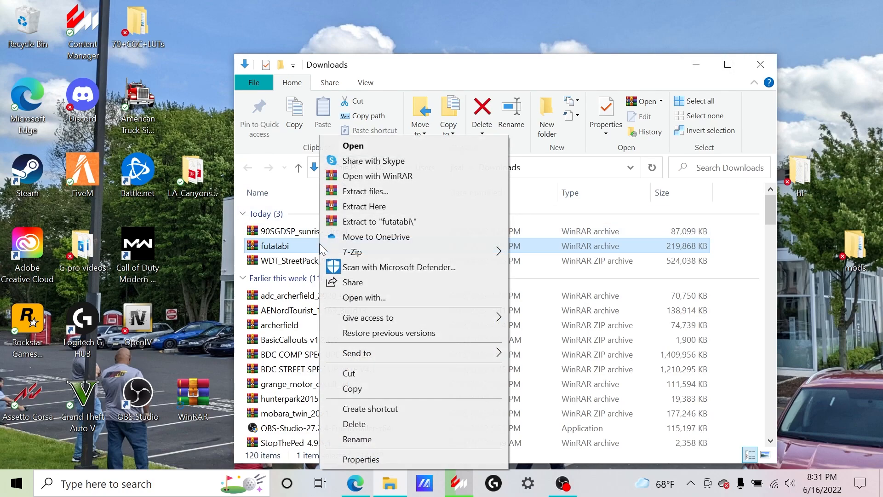
pyautogui.click(365, 177)
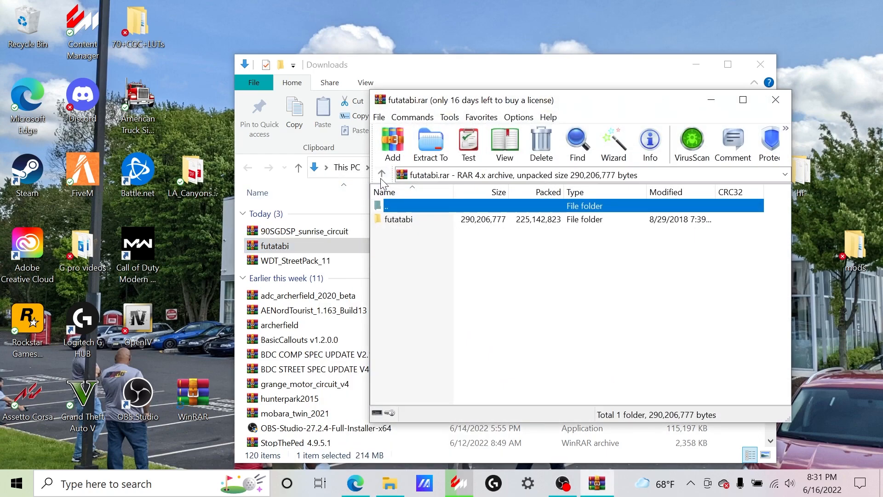
pyautogui.click(381, 175)
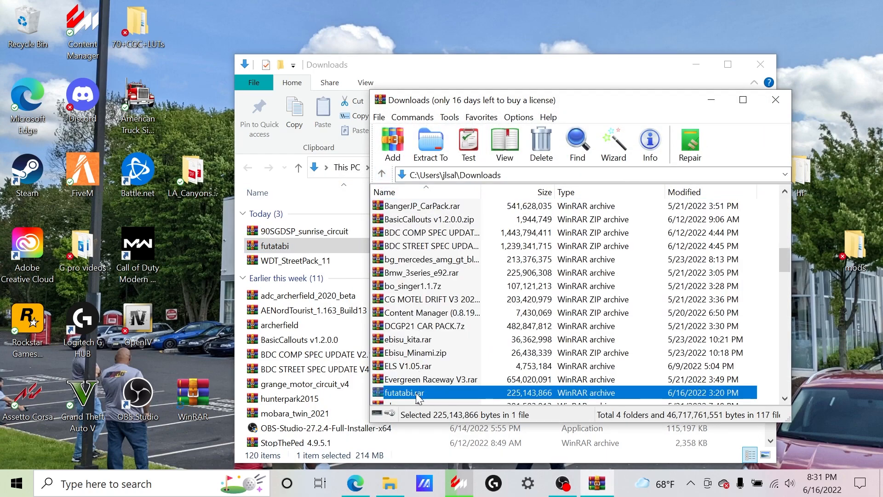
# - Minimise the File Explorer Downloads window and move the WinRAR window clear of the assettoDLCS archive on the desktop
pyautogui.rightClick(417, 398)
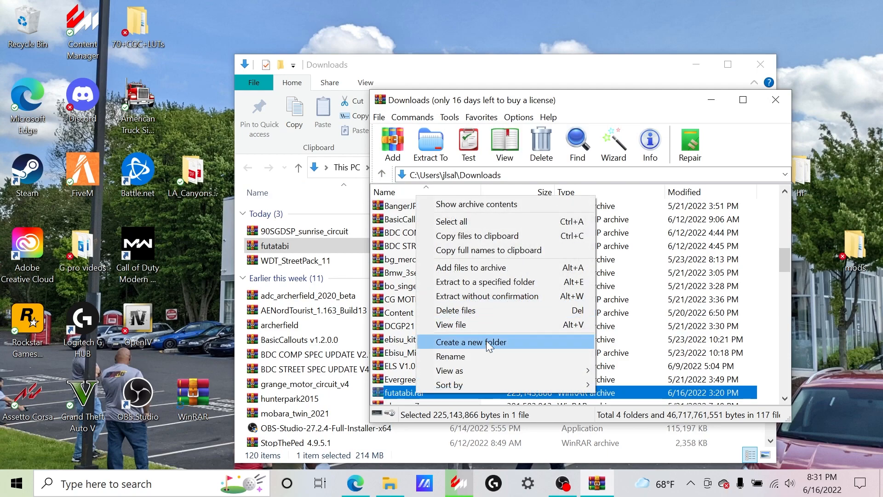
pyautogui.click(541, 75)
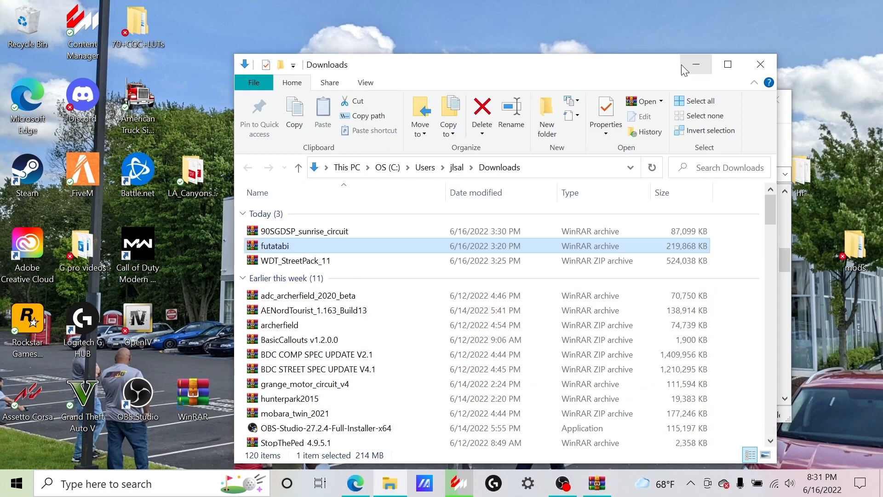
pyautogui.click(695, 65)
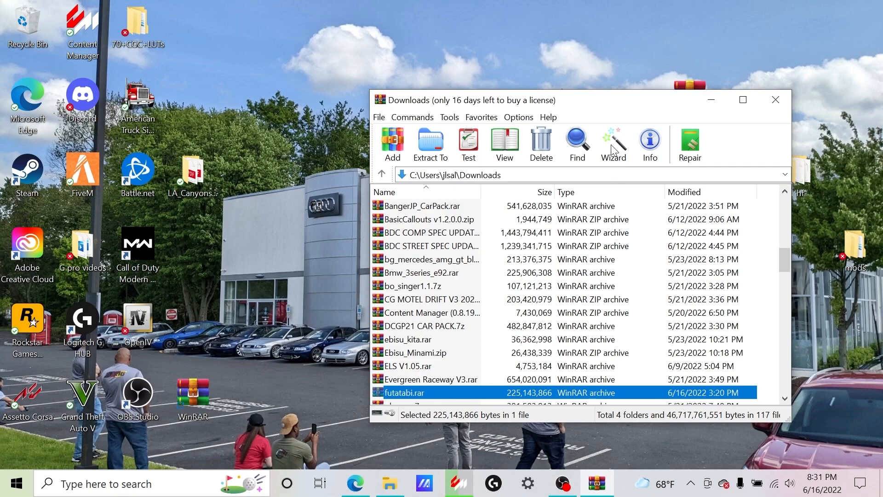
pyautogui.moveTo(579, 105); pyautogui.dragTo(288, 112)
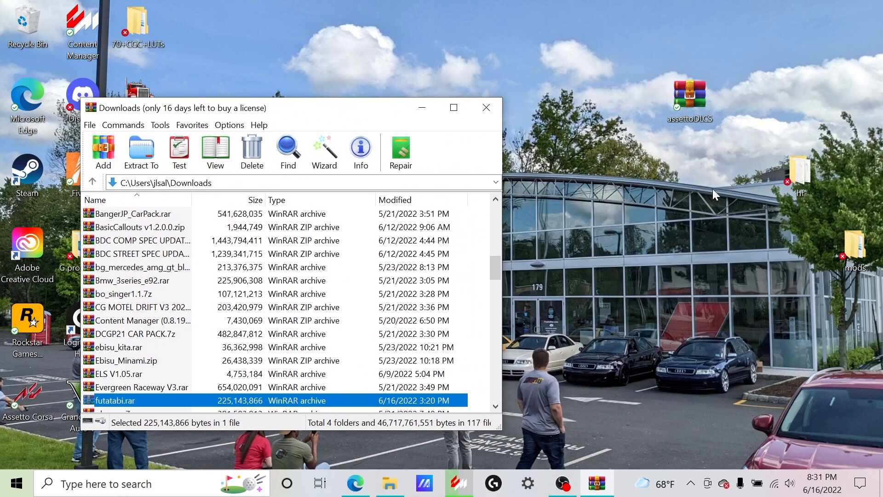
pyautogui.rightClick(623, 222)
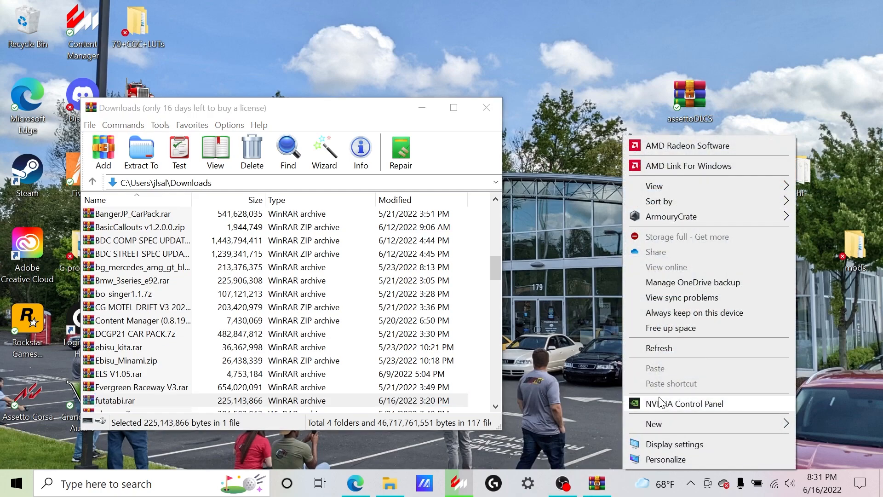
pyautogui.moveTo(660, 425)
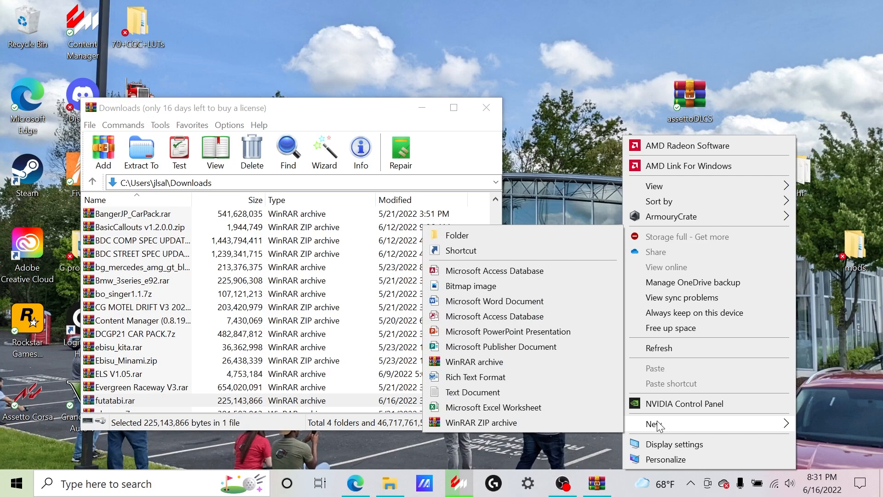
pyautogui.click(458, 235)
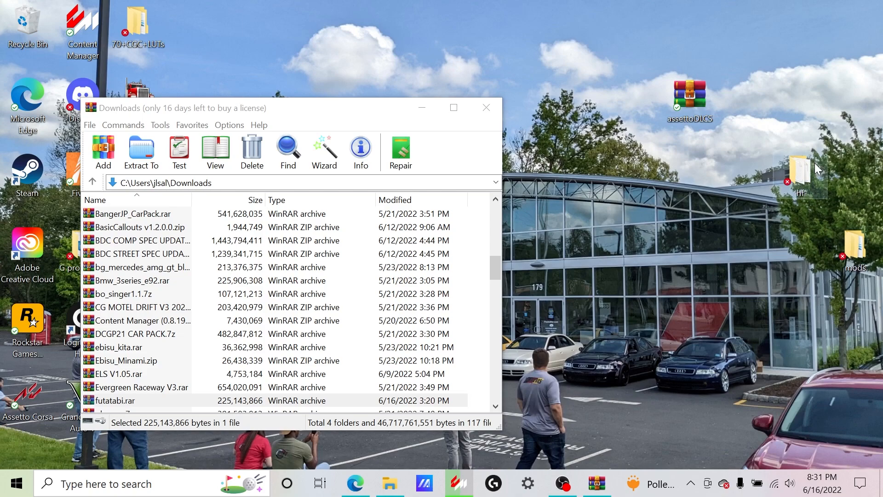
# - Extract futatabi.rar from the Downloads list into the hf folder on the desktop, and close WinRAR
pyautogui.moveTo(802, 197)
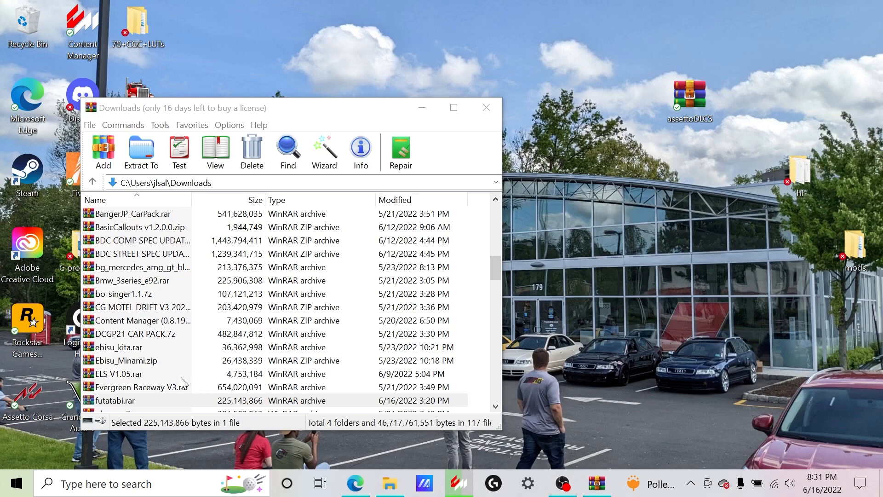
pyautogui.rightClick(155, 400)
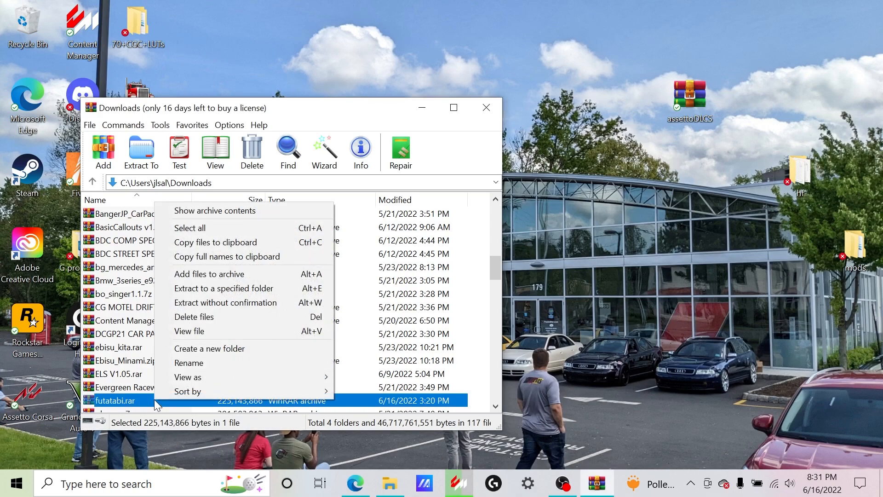
pyautogui.click(198, 293)
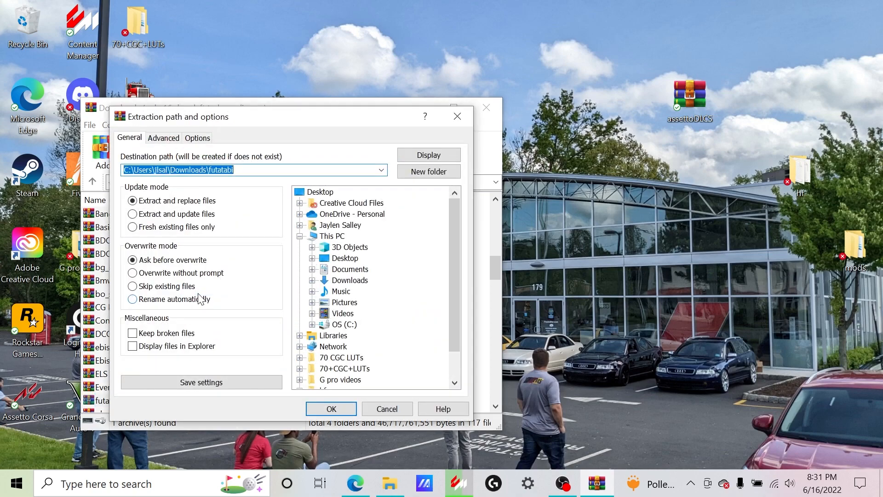
pyautogui.click(312, 259)
pyautogui.click(348, 303)
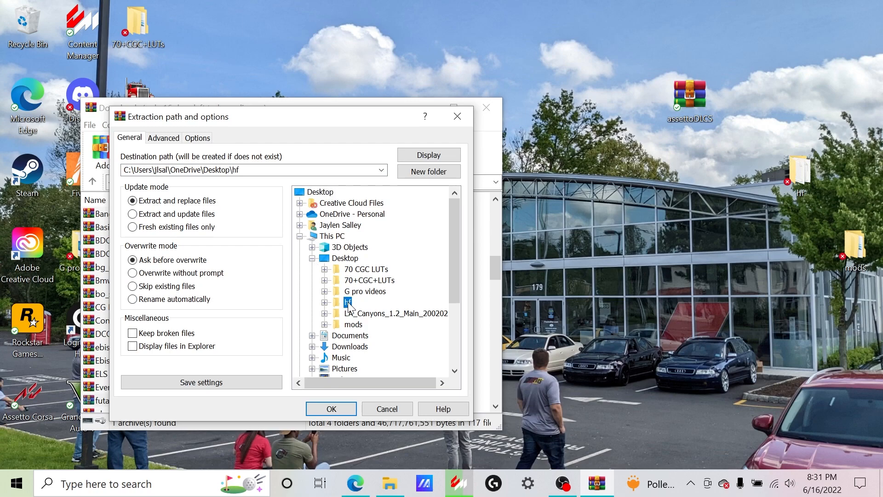
pyautogui.click(353, 314)
pyautogui.click(352, 324)
pyautogui.click(349, 304)
pyautogui.click(340, 407)
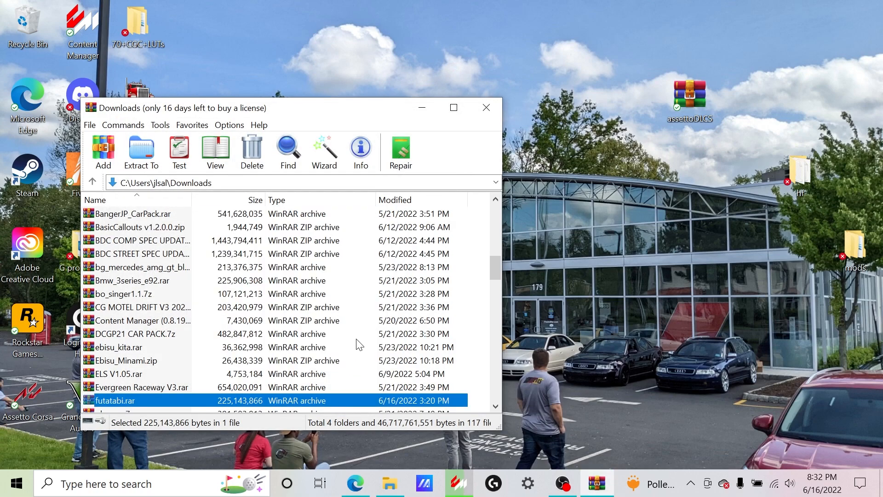
pyautogui.click(481, 112)
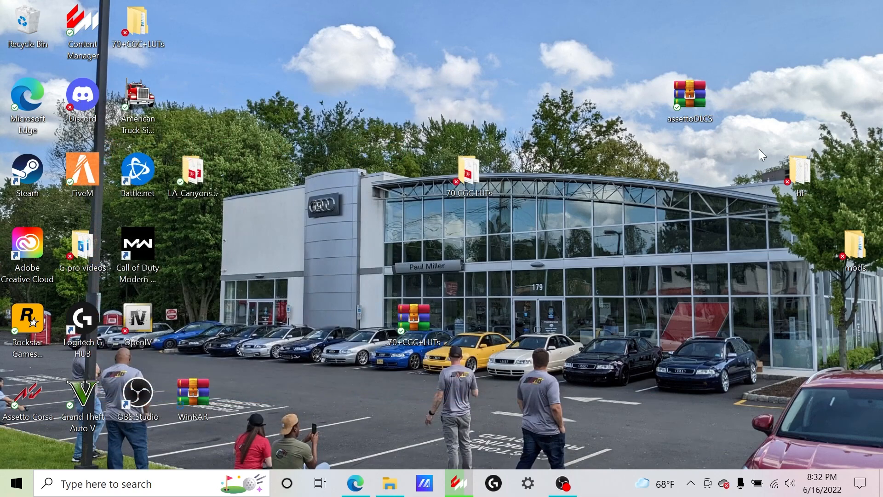
# - Open the hf folder on the desktop and look through the extracted mod folders
pyautogui.doubleClick(801, 172)
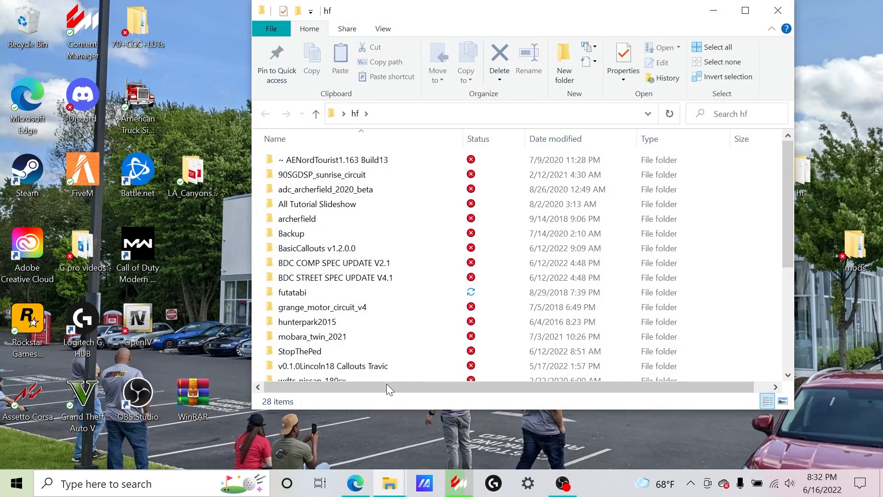
pyautogui.scroll(-4, 467, 266)
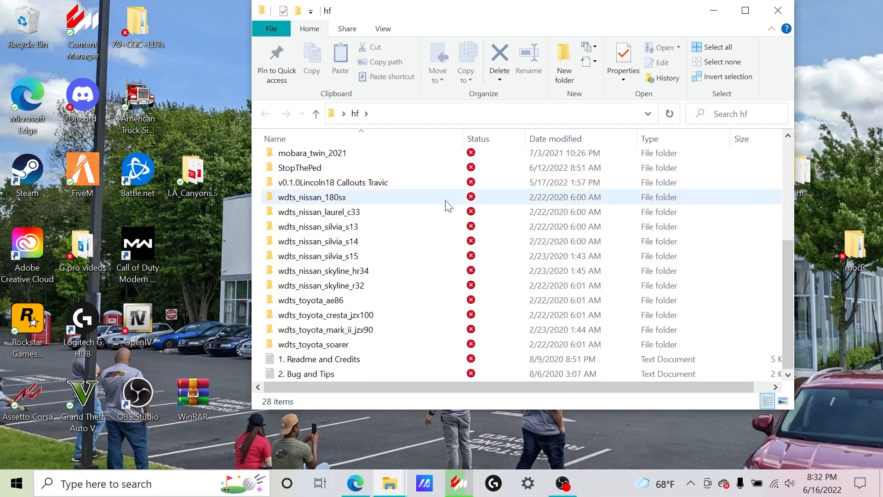
pyautogui.scroll(3, 449, 206)
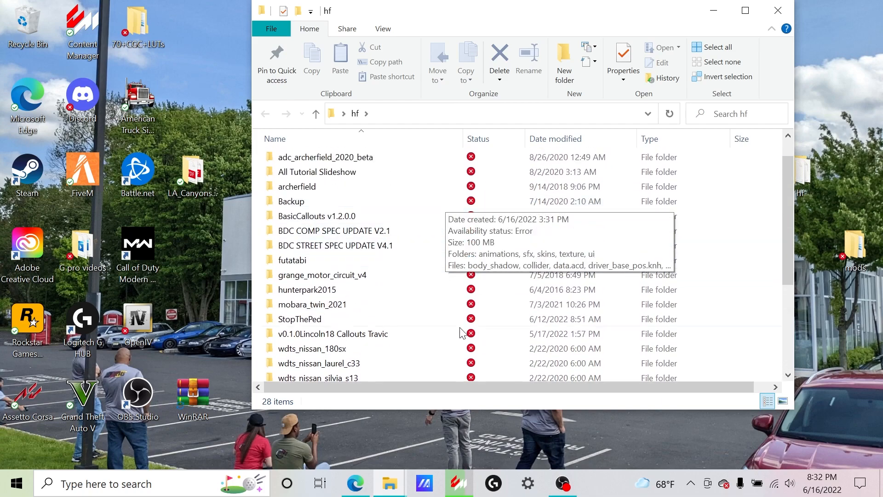
# - Switch to Content Manager, dock it on half the screen with its settings open, and place the hf folder window beside it
pyautogui.moveTo(465, 491)
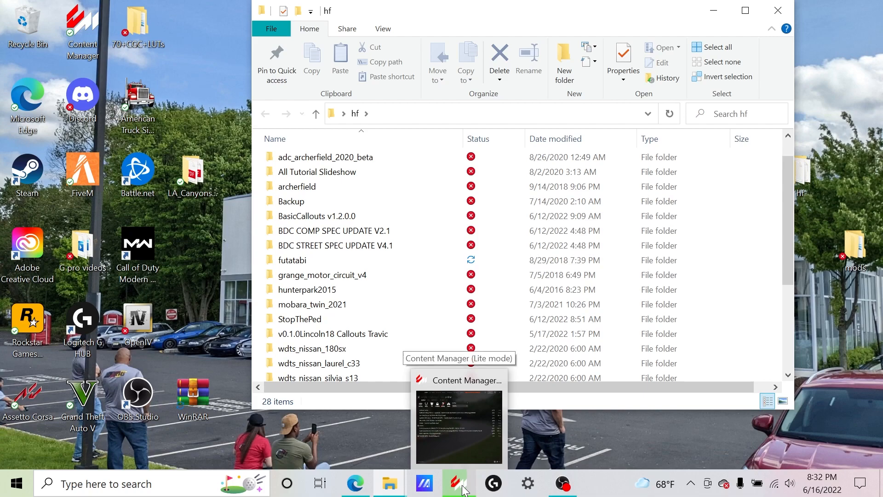
pyautogui.click(458, 423)
pyautogui.moveTo(286, 15); pyautogui.dragTo(36, 9)
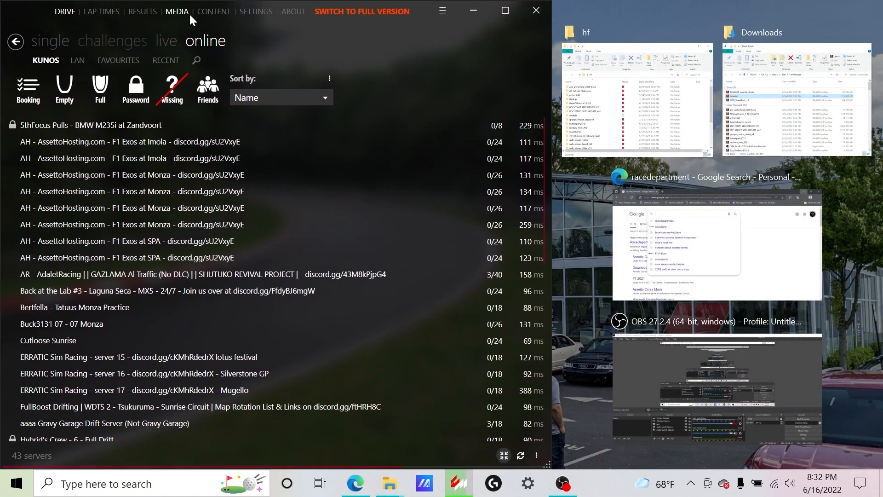
pyautogui.click(249, 13)
pyautogui.moveTo(623, 12); pyautogui.dragTo(867, 44)
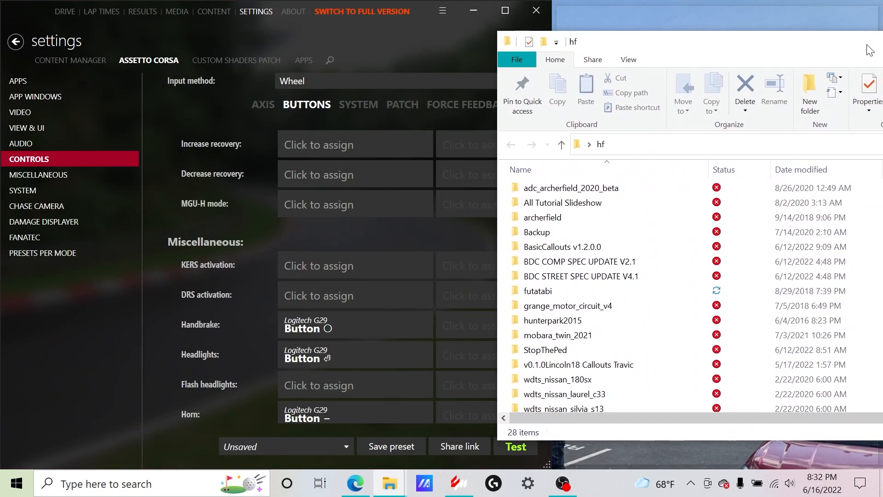
pyautogui.moveTo(696, 35); pyautogui.dragTo(743, 36)
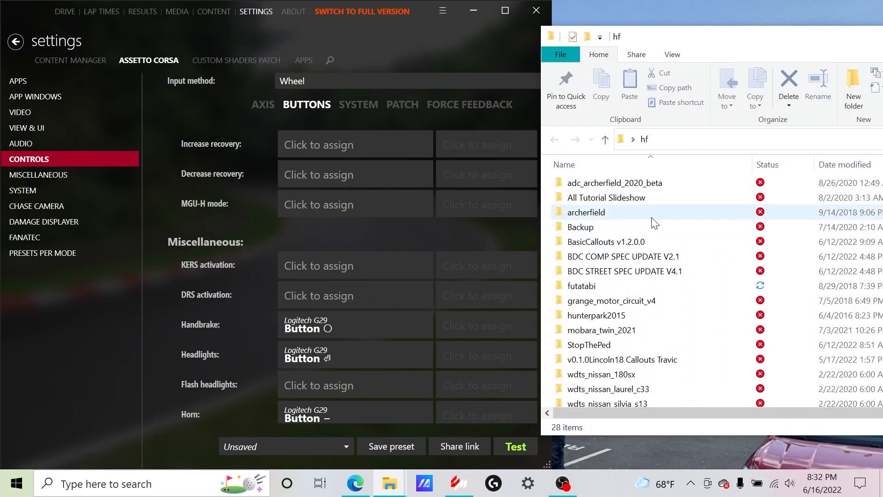
# - Add the archerfield folder to Content Manager and install it with Update over existing files, closing the downloads list
pyautogui.moveTo(630, 218); pyautogui.dragTo(595, 241)
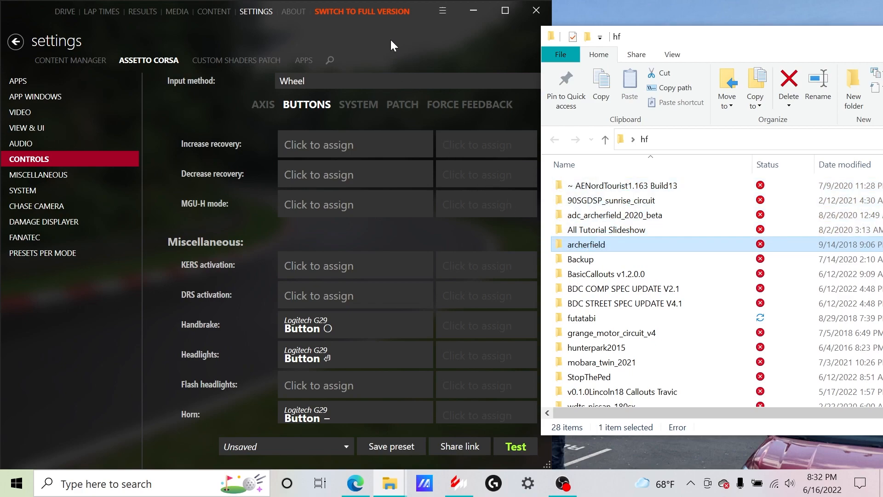
pyautogui.click(451, 10)
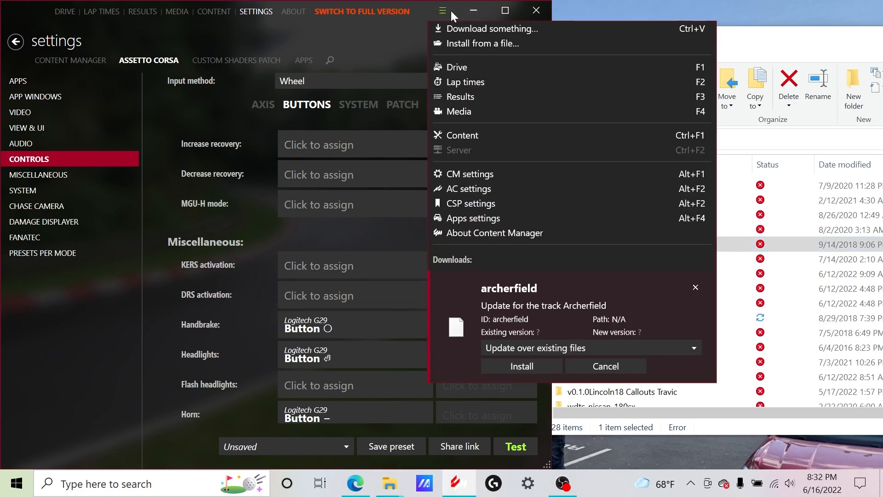
pyautogui.click(531, 362)
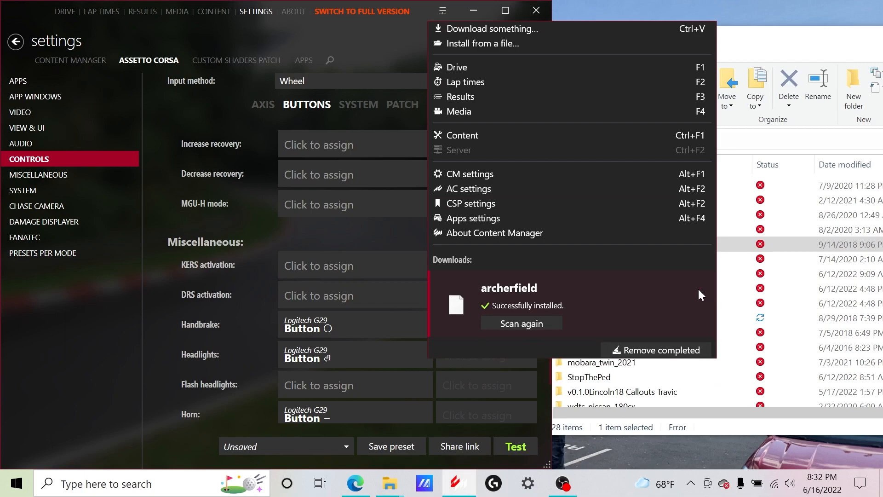
pyautogui.click(696, 288)
pyautogui.click(67, 321)
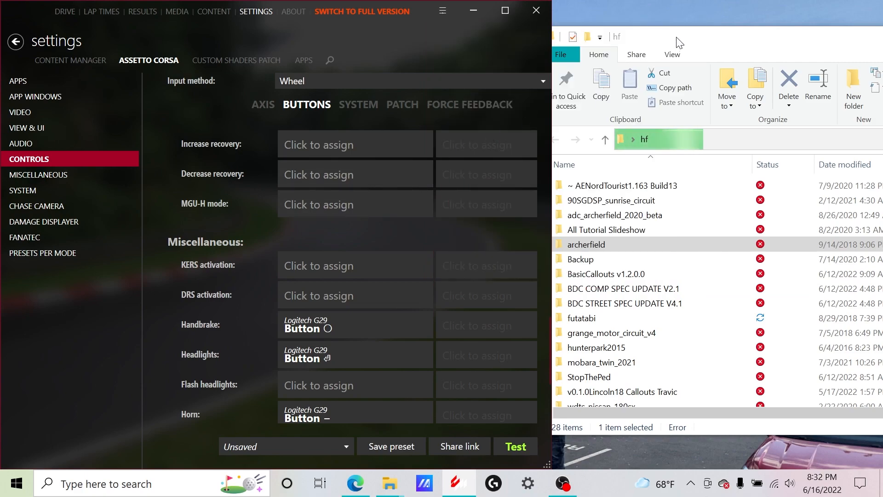
# - Close the hf folder window and minimise Content Manager
pyautogui.moveTo(679, 42); pyautogui.dragTo(361, 64)
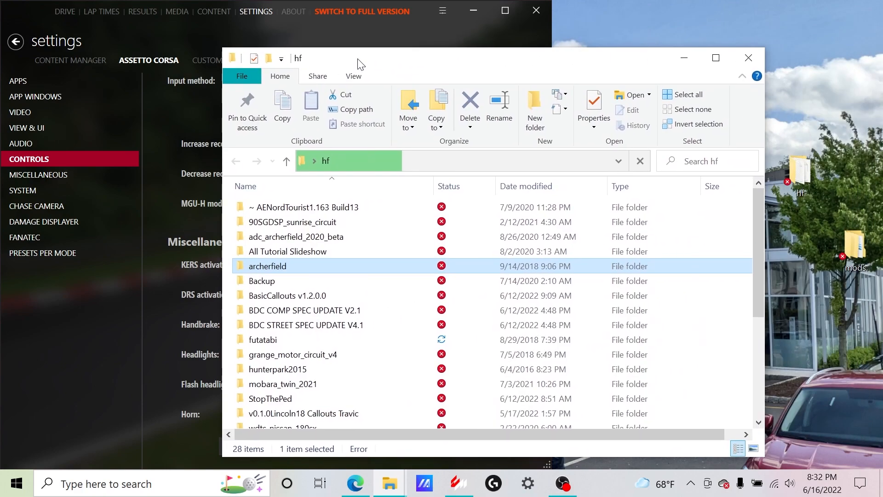
pyautogui.click(748, 58)
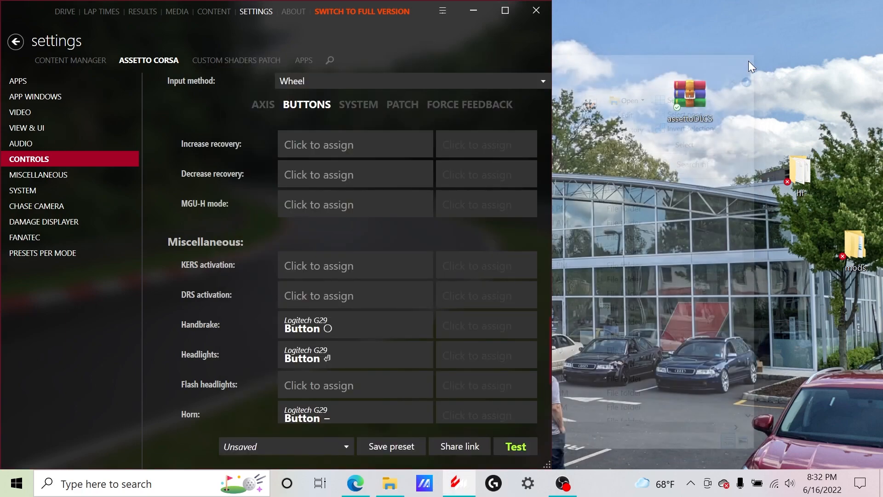
pyautogui.click(473, 11)
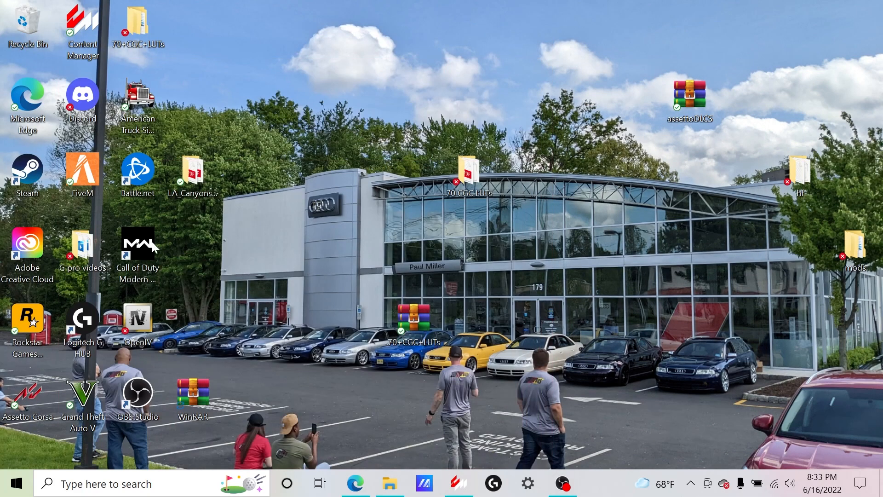
# - Switch to Steam, browse the local files of Assetto Corsa from the library, and minimise Steam
pyautogui.doubleClick(16, 181)
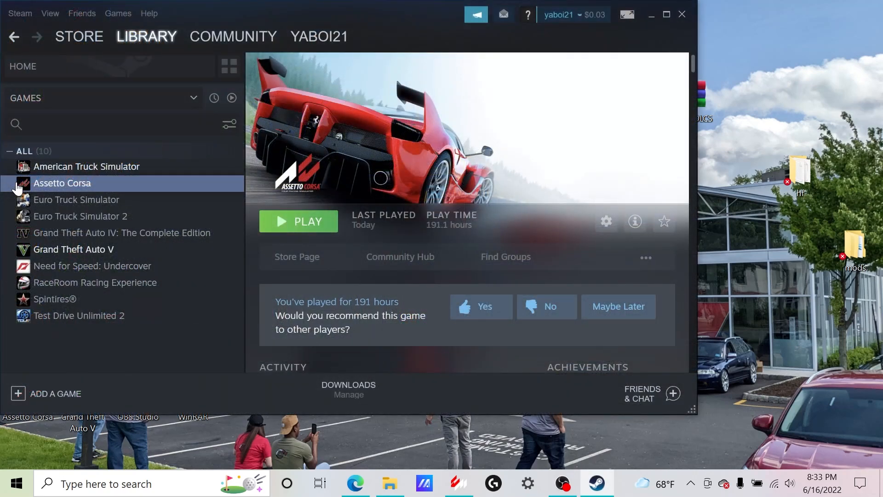
pyautogui.rightClick(40, 183)
pyautogui.moveTo(77, 248)
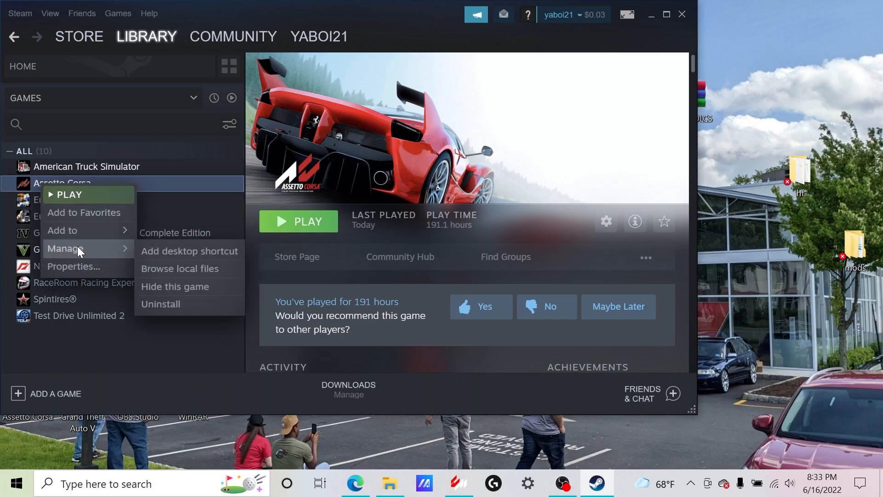
pyautogui.click(164, 267)
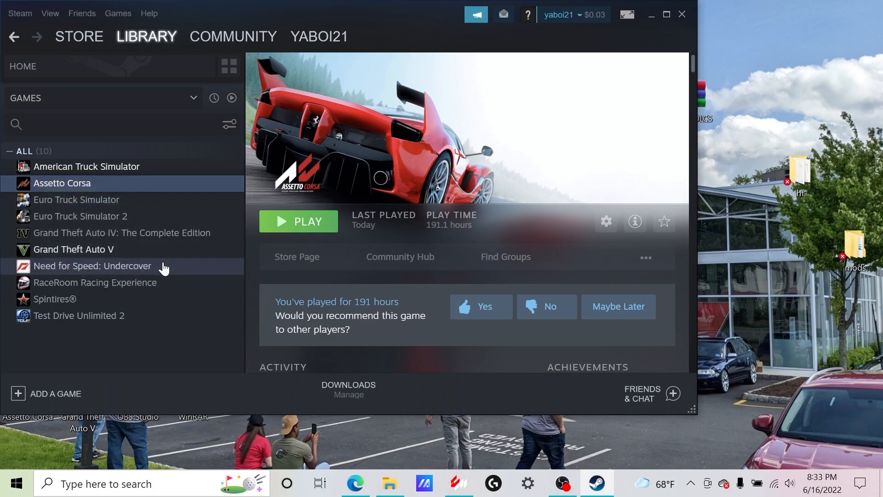
pyautogui.click(652, 15)
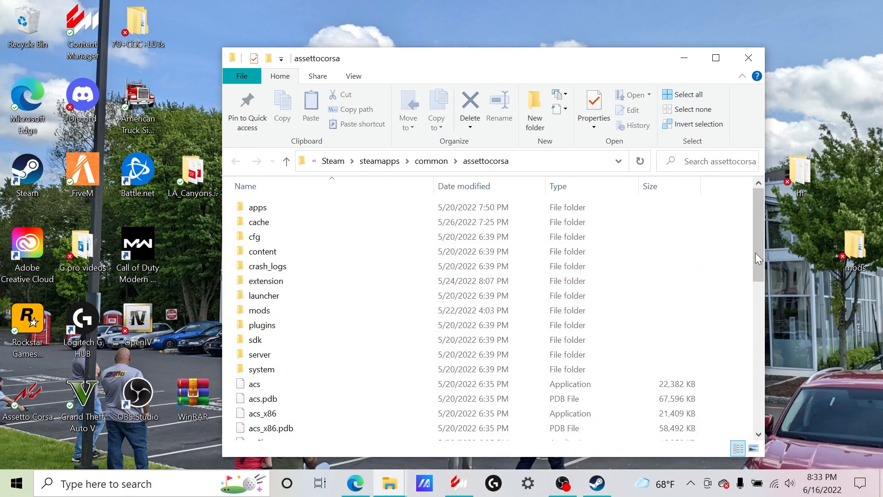
# - Examine the cars and tracks folders inside the game's content folder, and close the folder window
pyautogui.moveTo(759, 257)
pyautogui.mouseDown()
pyautogui.moveTo(759, 399)
pyautogui.moveTo(757, 249)
pyautogui.mouseUp()
pyautogui.doubleClick(285, 255)
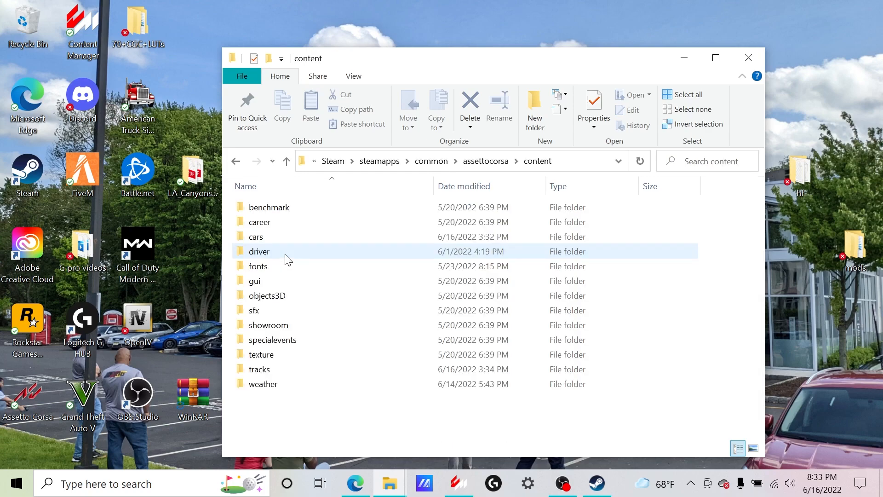
pyautogui.doubleClick(266, 239)
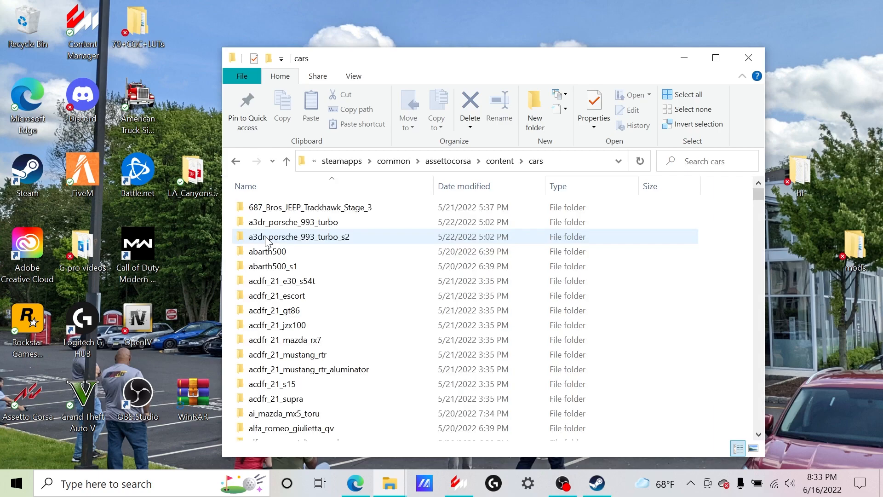
pyautogui.click(236, 161)
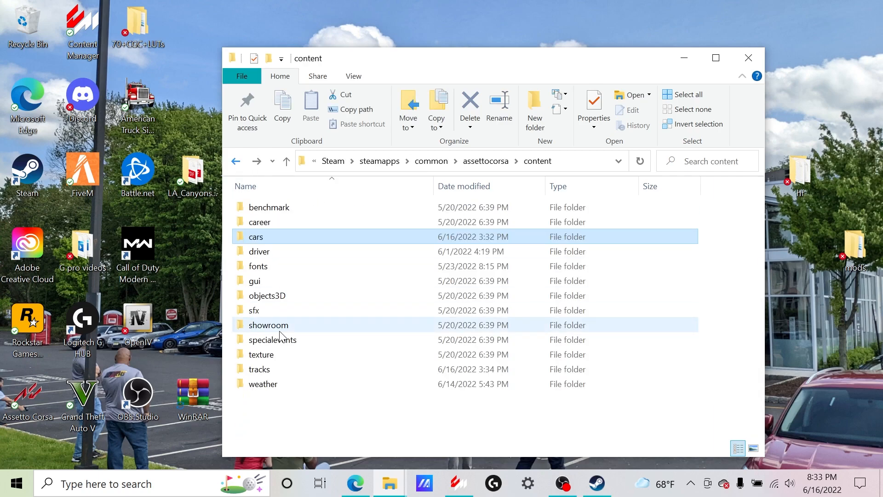
pyautogui.doubleClick(274, 370)
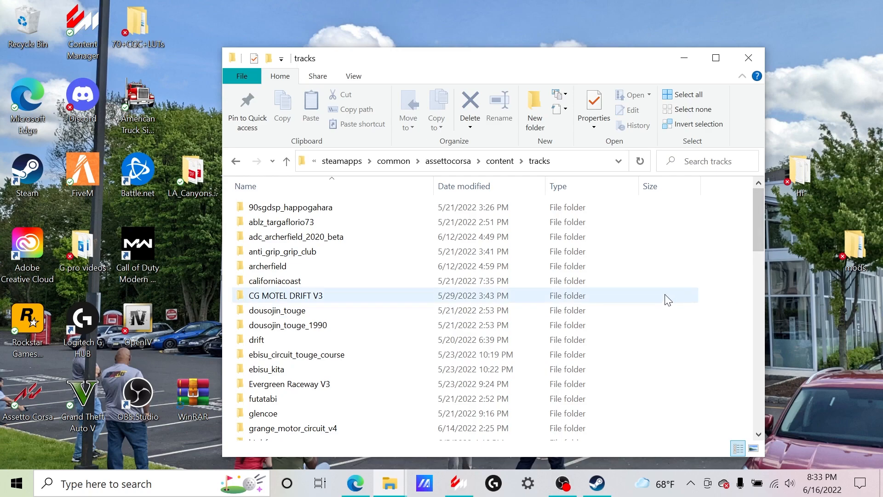
pyautogui.click(236, 162)
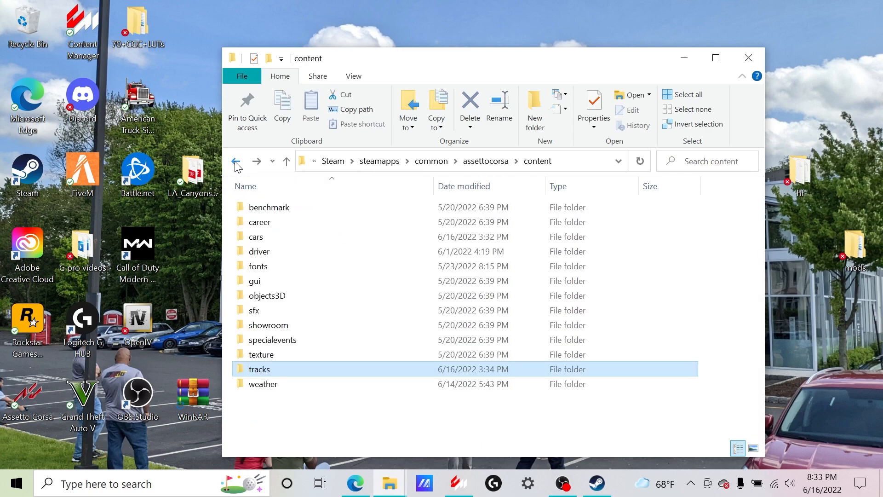
pyautogui.click(236, 162)
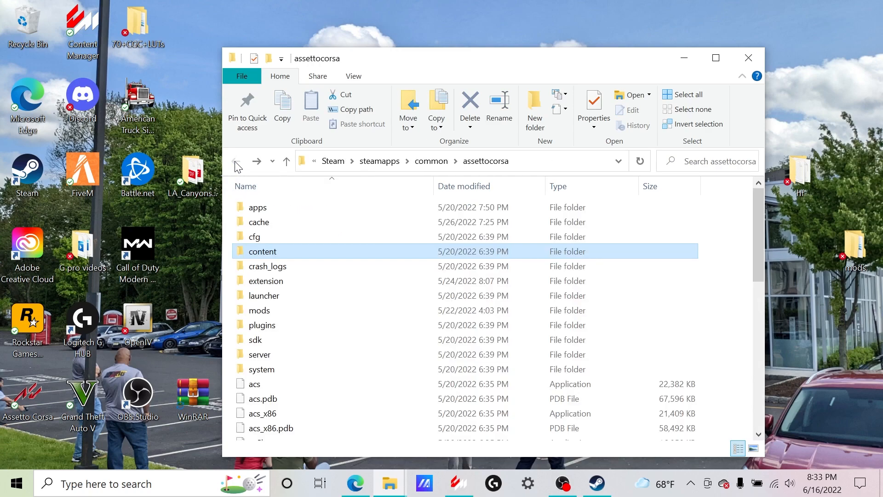
pyautogui.click(746, 60)
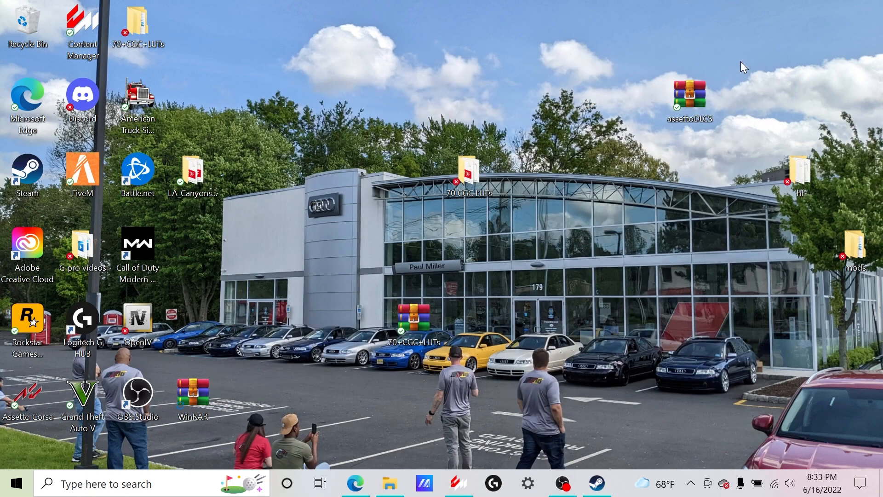